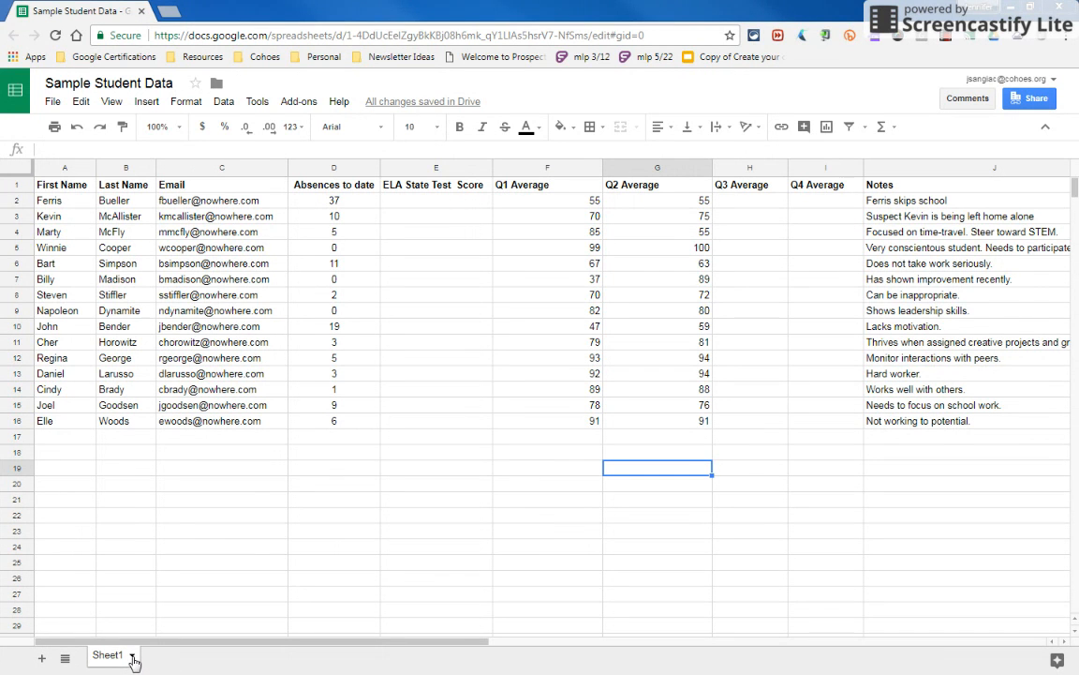
Protect the whole Sheet1 sheet, restricting who can edit it with custom permissions
left_click(132, 655)
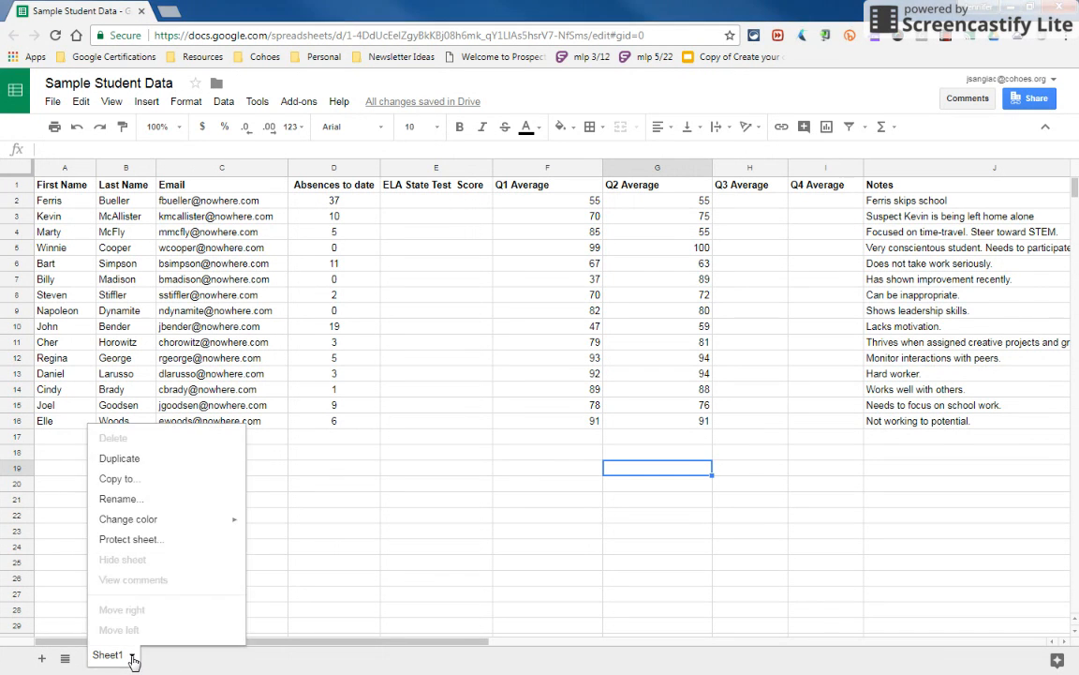
left_click(131, 540)
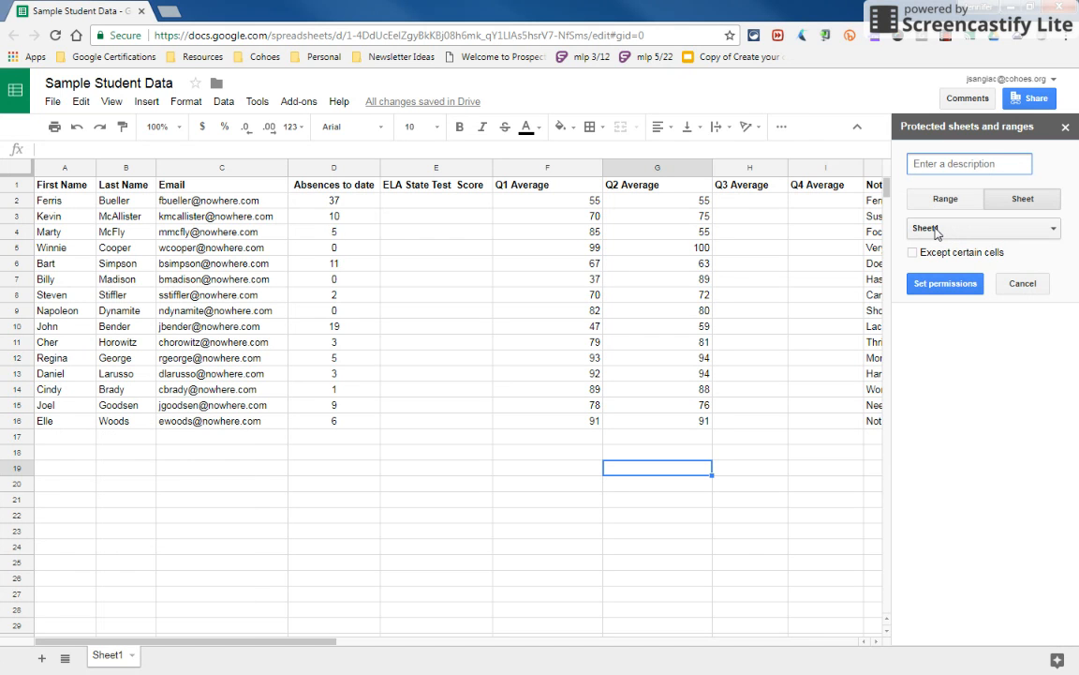
left_click(927, 292)
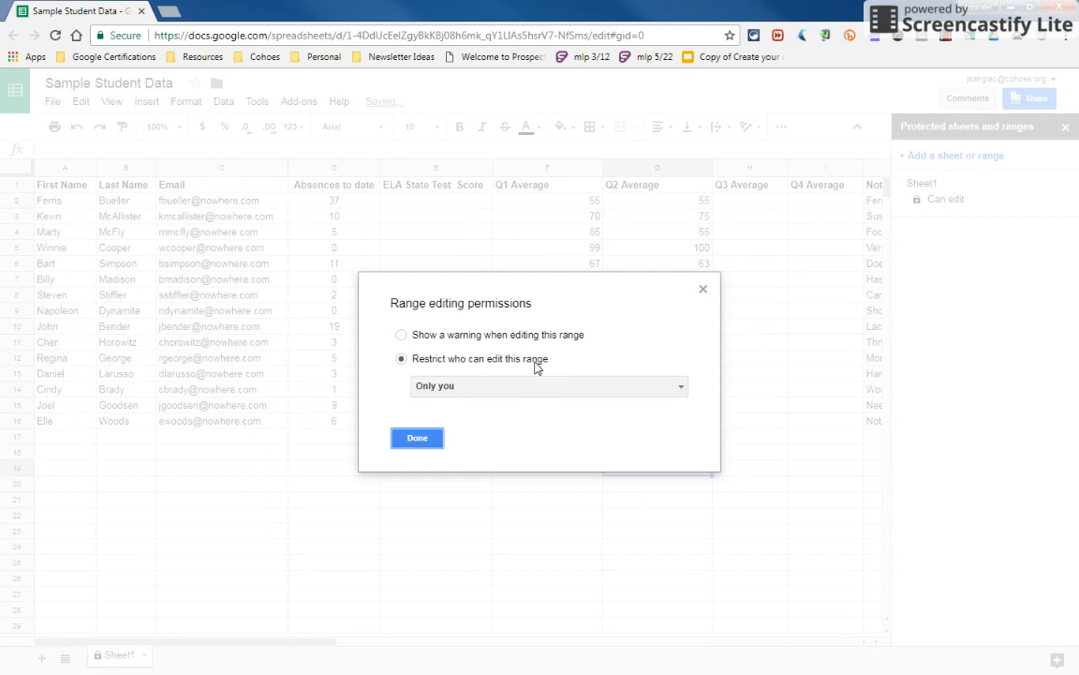
left_click(461, 387)
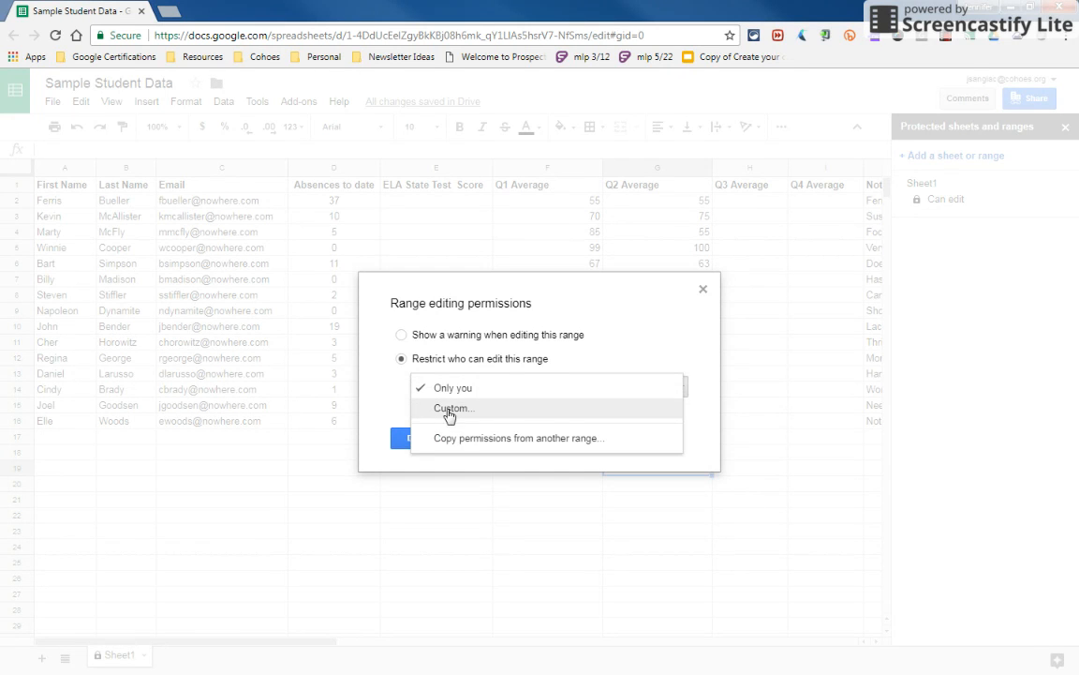
left_click(449, 410)
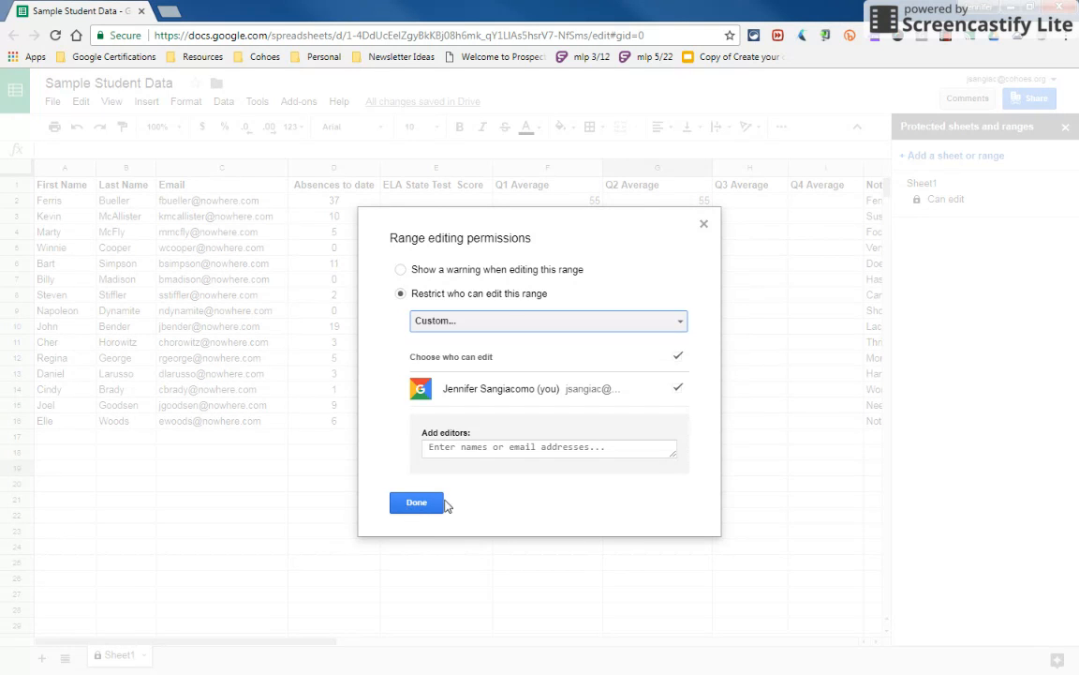
left_click(704, 224)
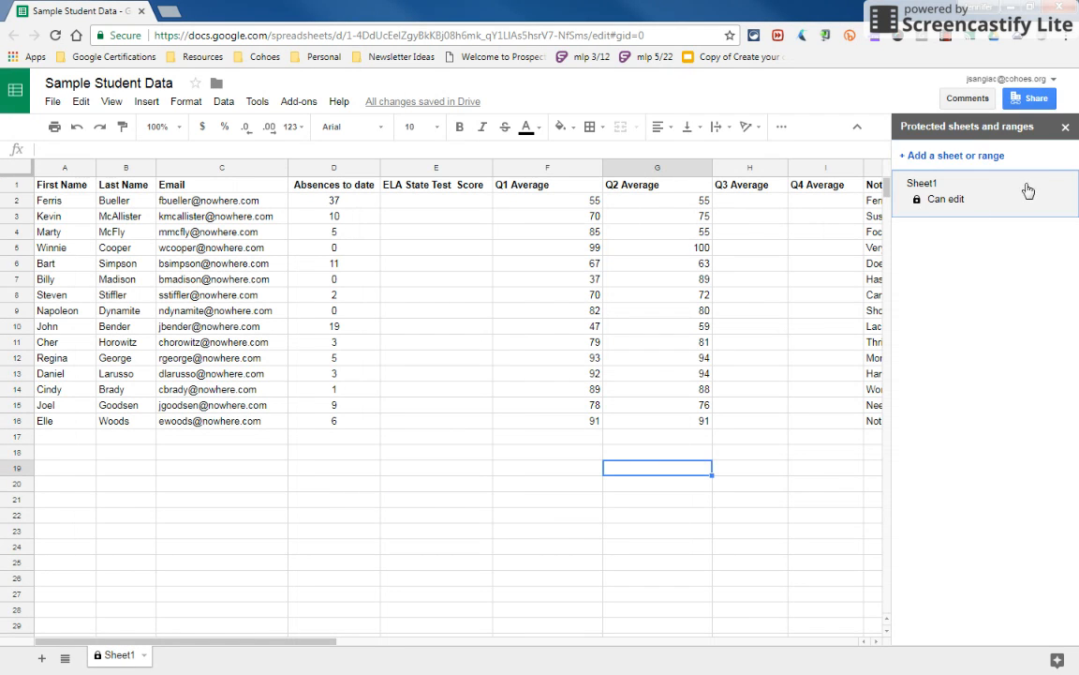
Remove the protection from Sheet1 and close the protected sheets and ranges panel
left_click(951, 178)
left_click(1054, 166)
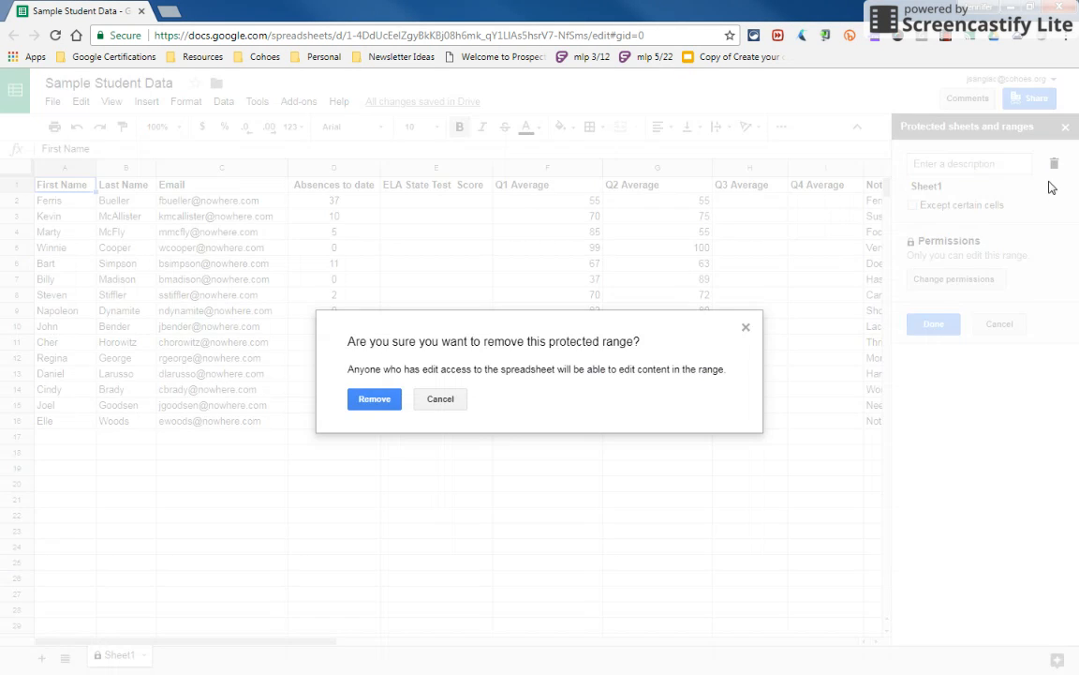
left_click(379, 401)
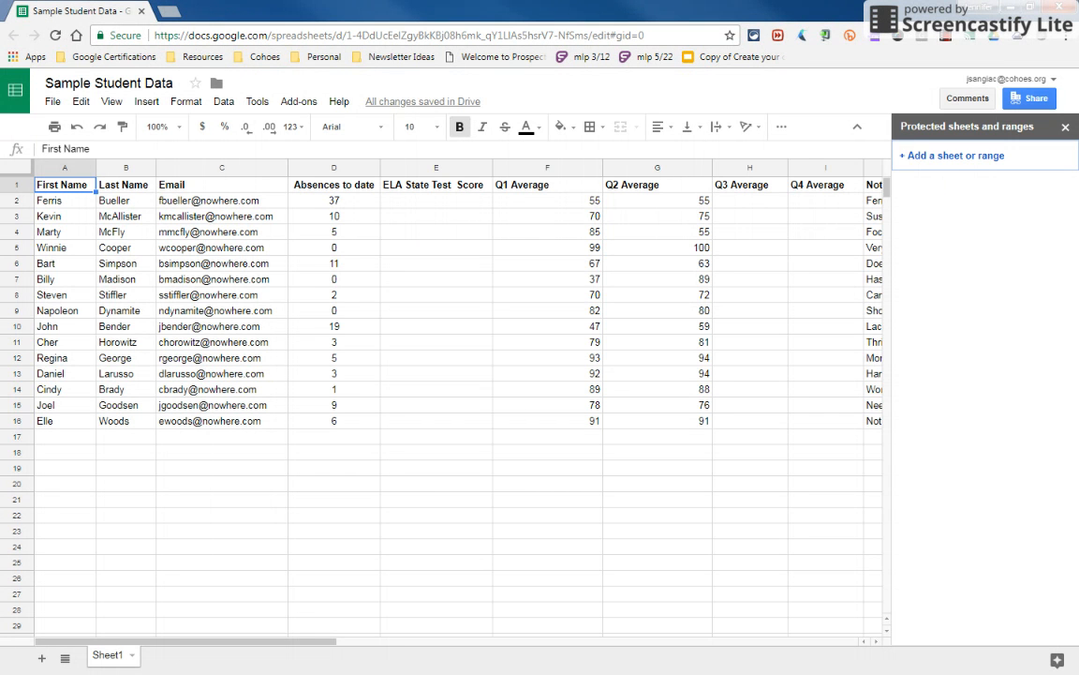
left_click(1065, 129)
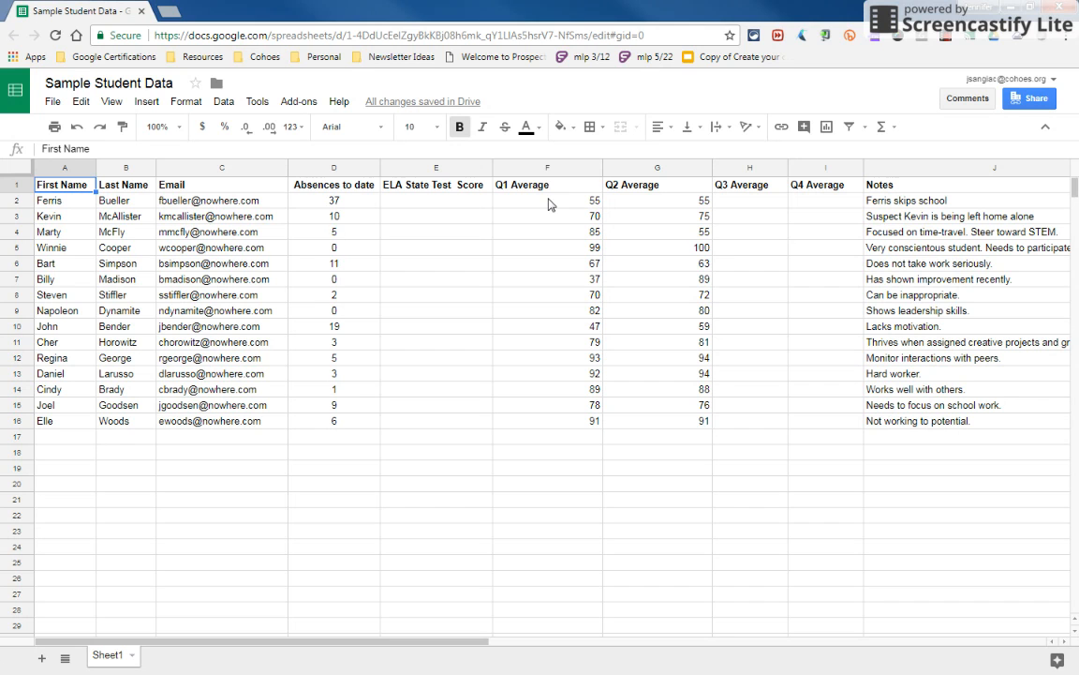
Protect the range F1:G16 with the description "don't change", restricting editing to only you
left_click(522, 174)
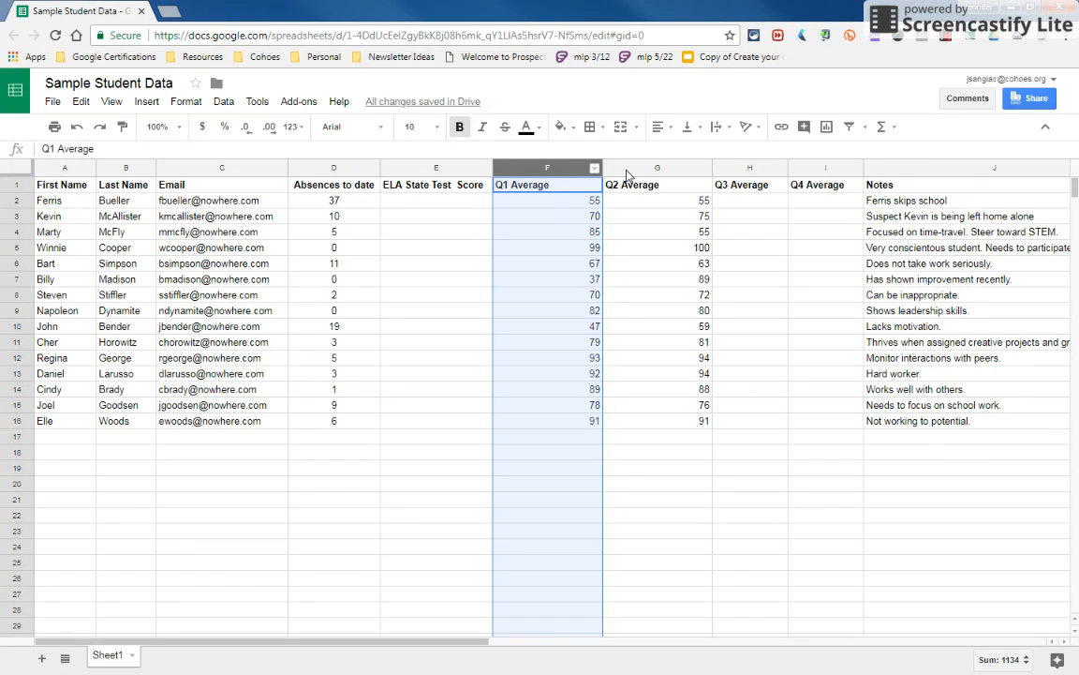
left_click_drag(647, 421, 549, 164)
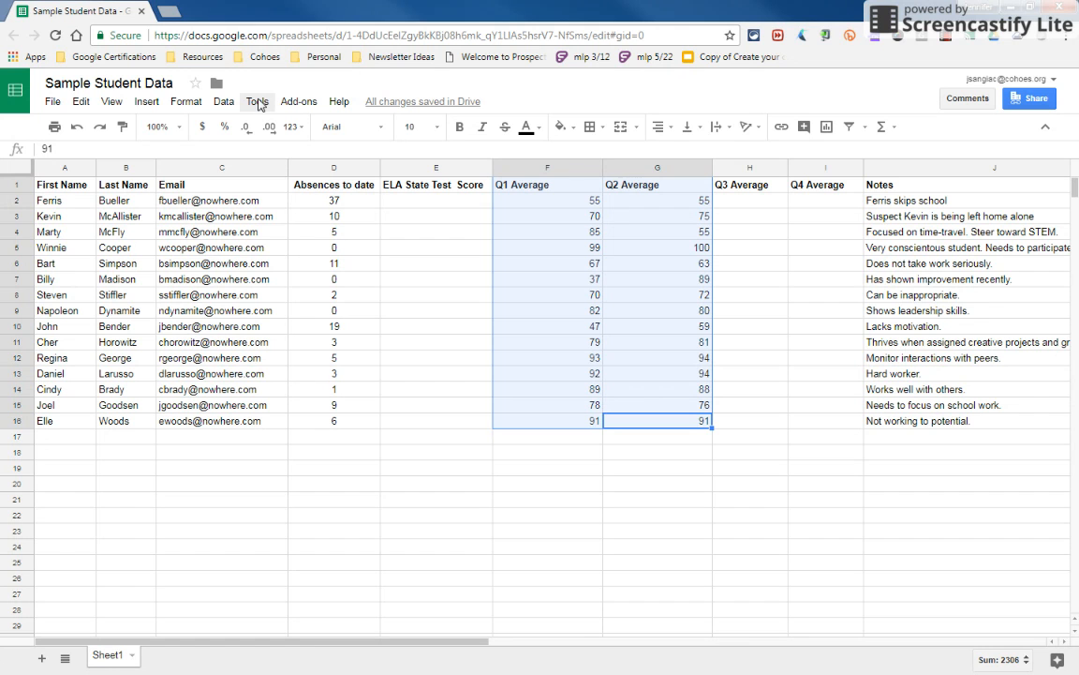
left_click(222, 107)
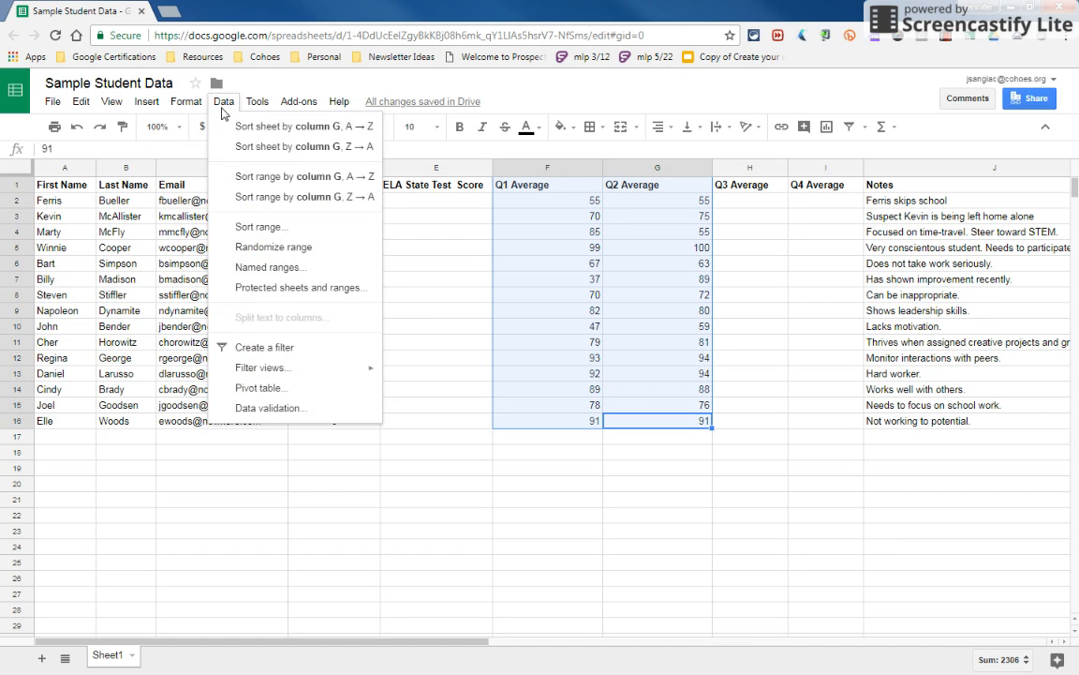
left_click(286, 290)
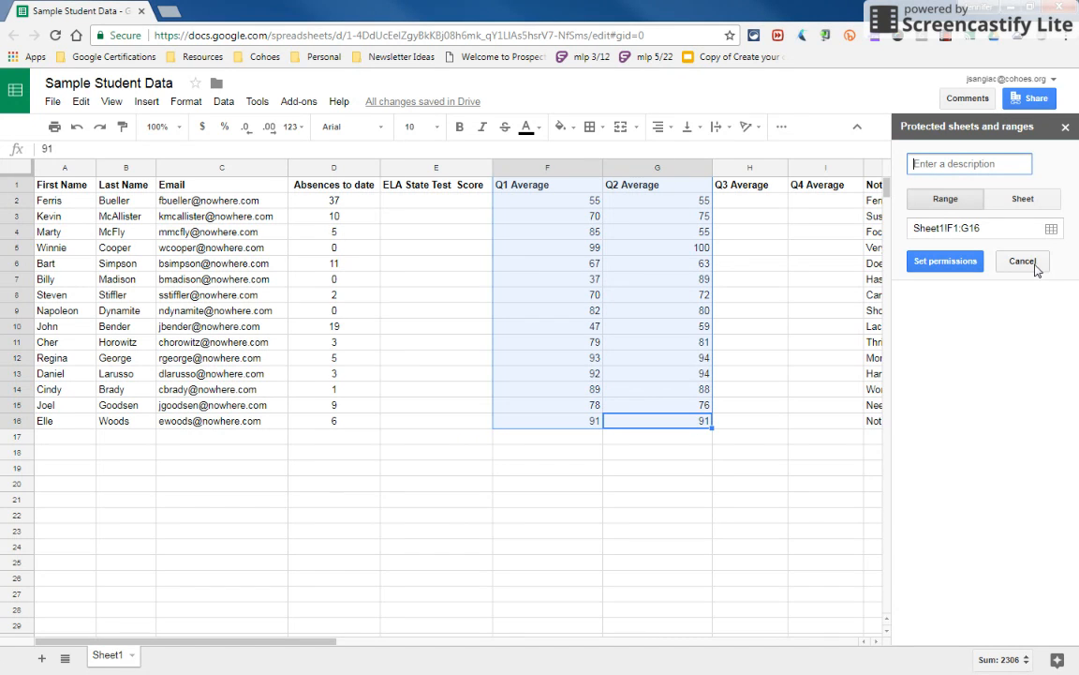
type("don't changed")
key("BackSpace")
left_click(973, 268)
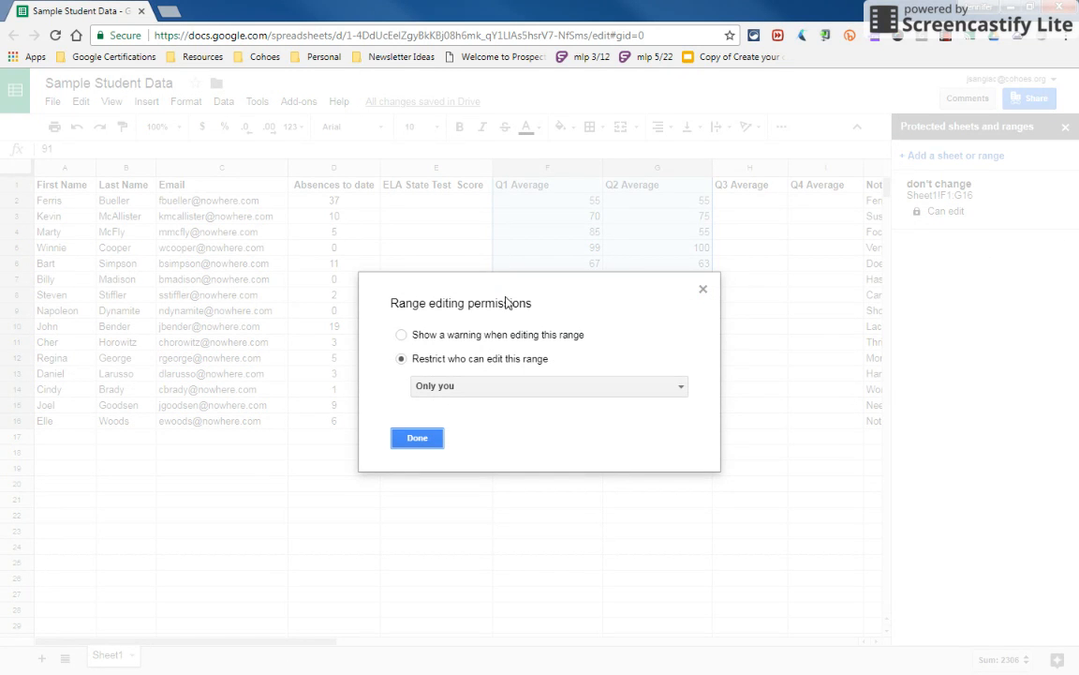
left_click(421, 438)
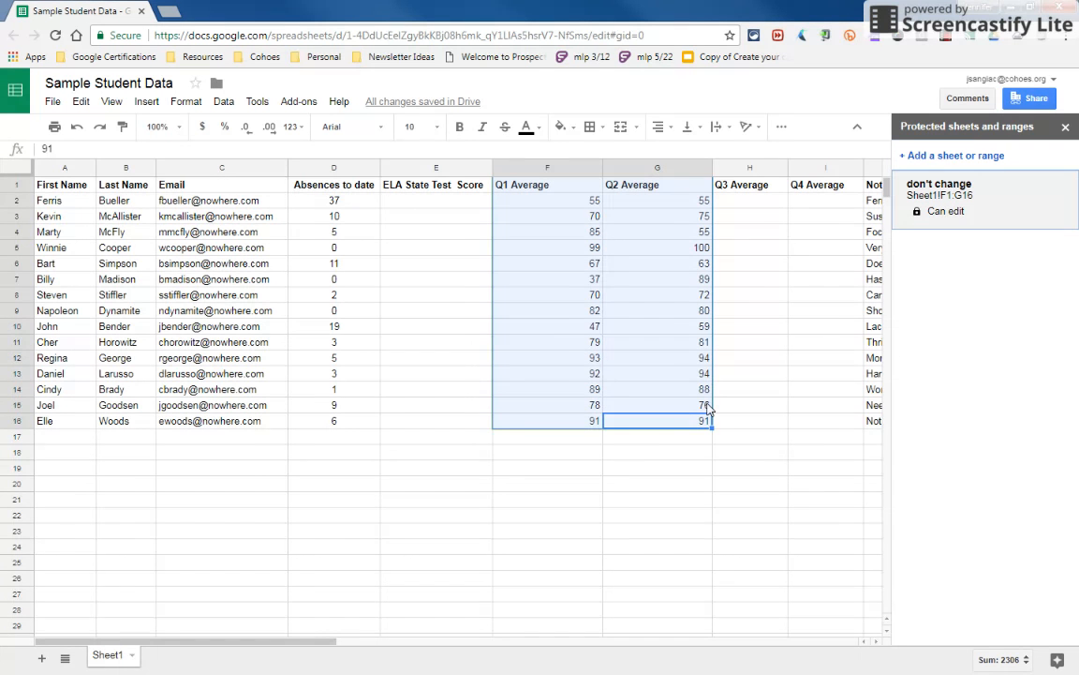
Add data validation to E2:E16 allowing the list of items 1,2,3,4 and rejecting invalid input
left_click(671, 317)
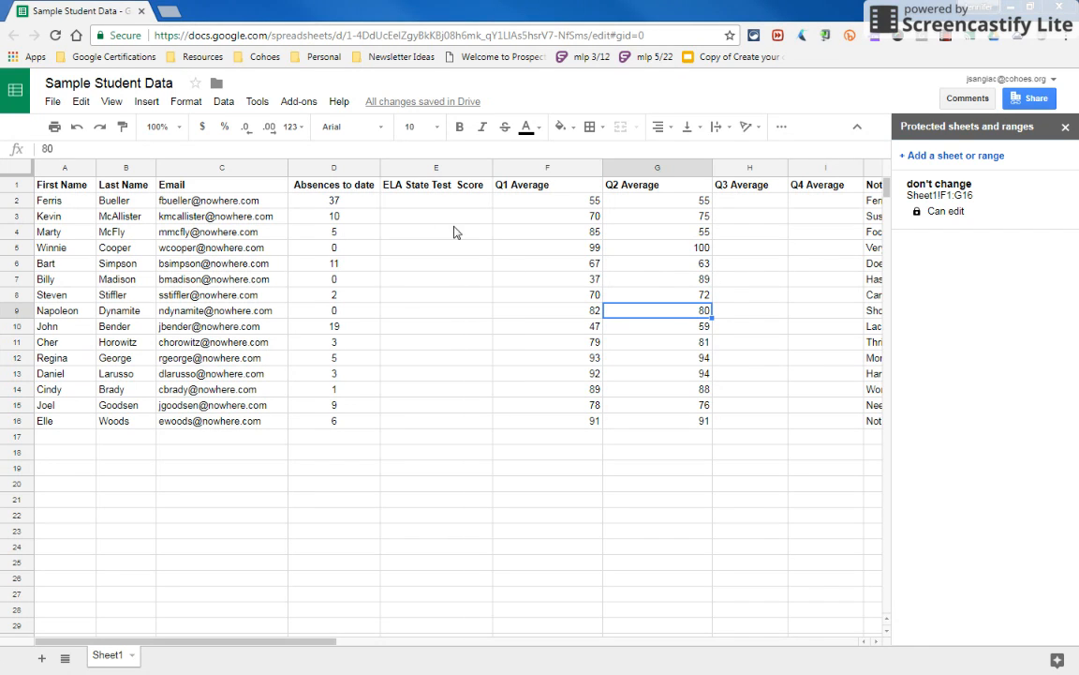
left_click_drag(436, 206, 443, 426)
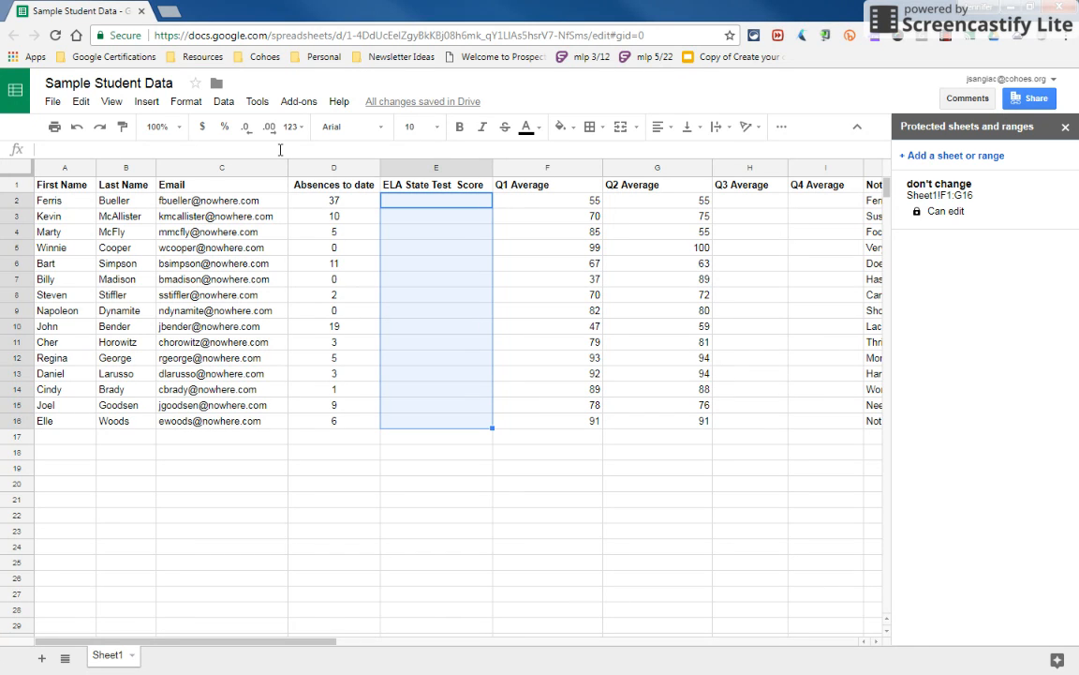
left_click(225, 103)
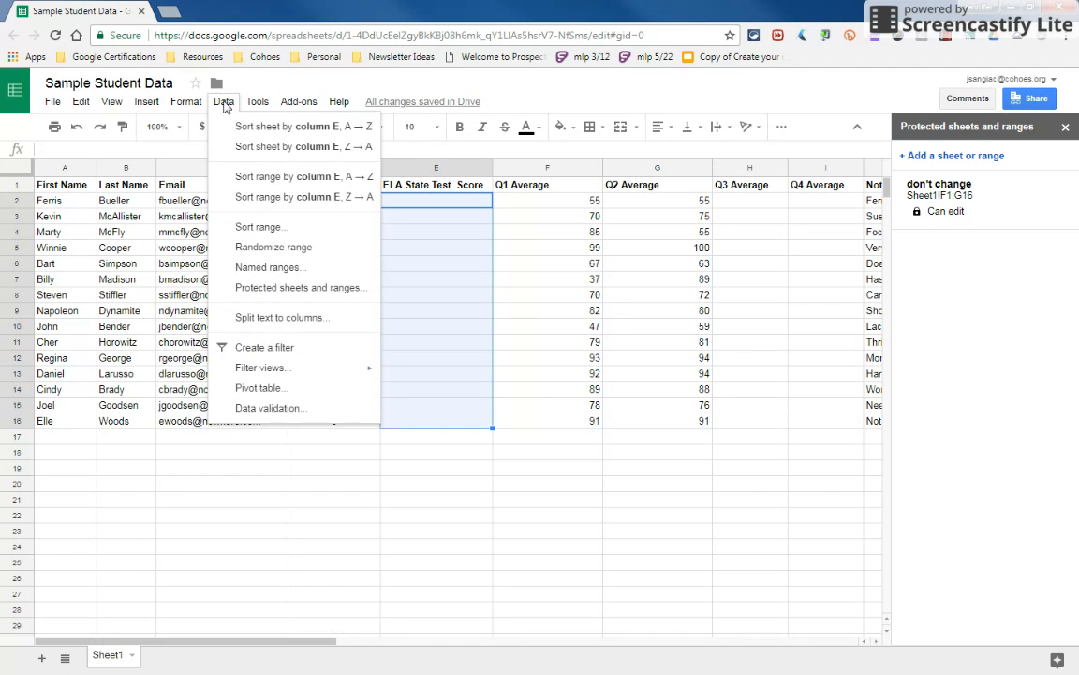
left_click(251, 408)
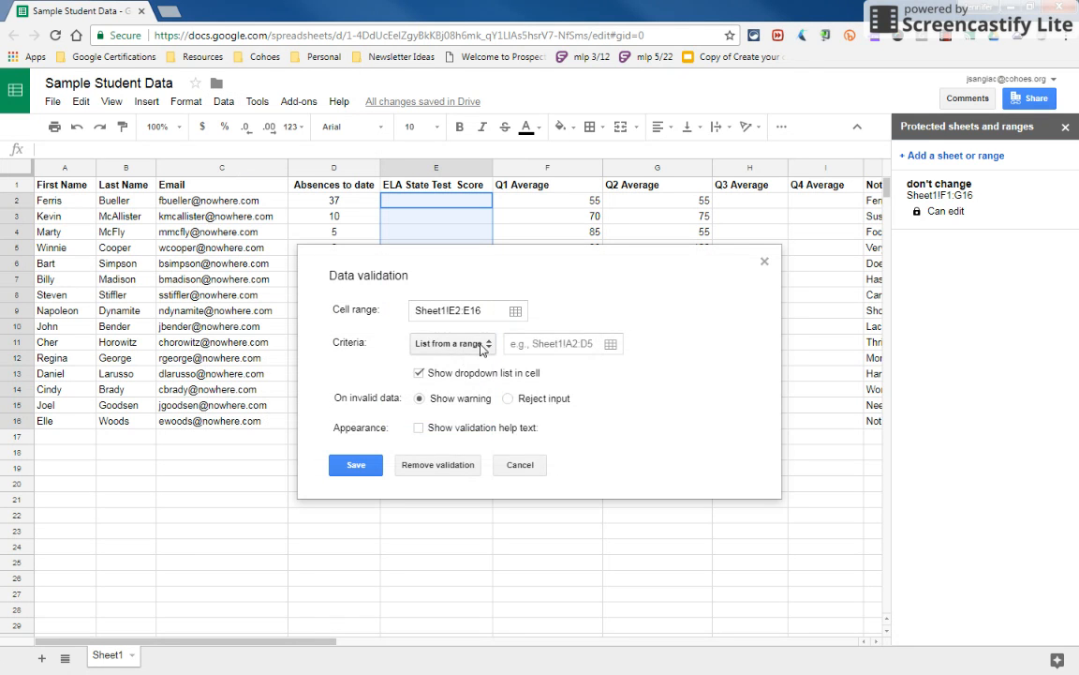
left_click(450, 344)
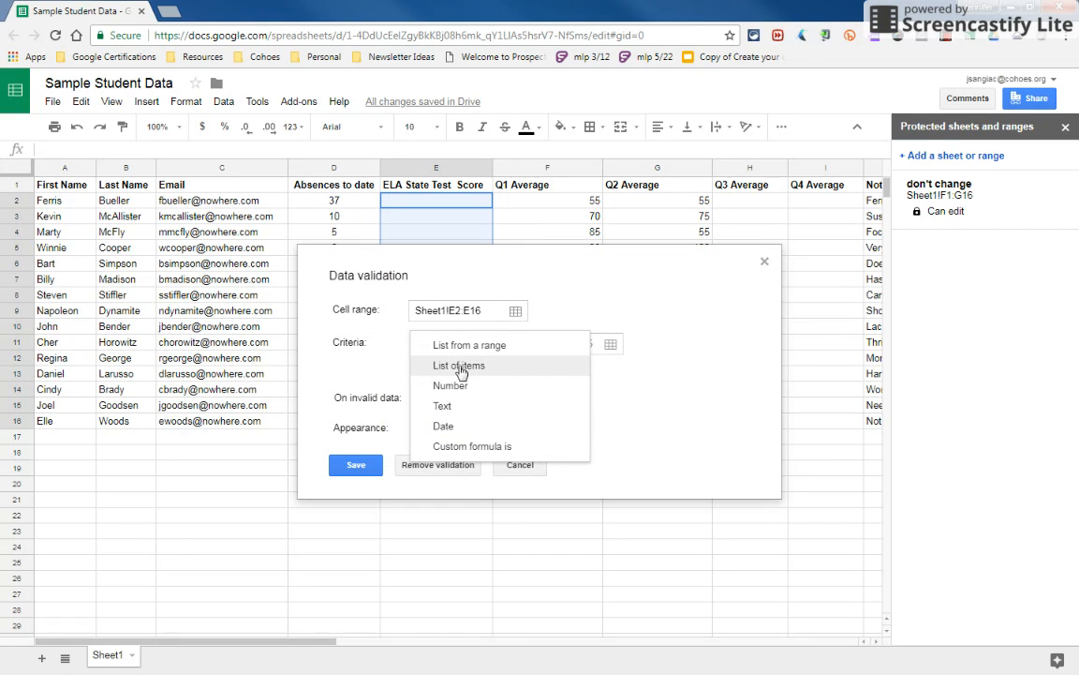
left_click(457, 366)
type("1,2,3")
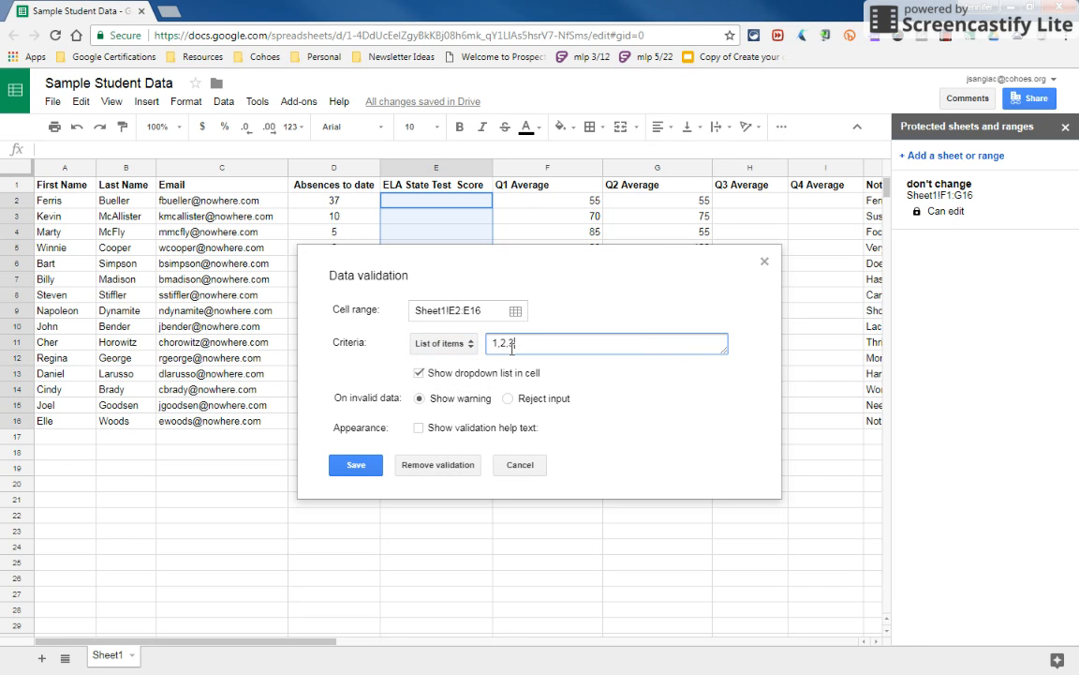
type(",4")
left_click(509, 400)
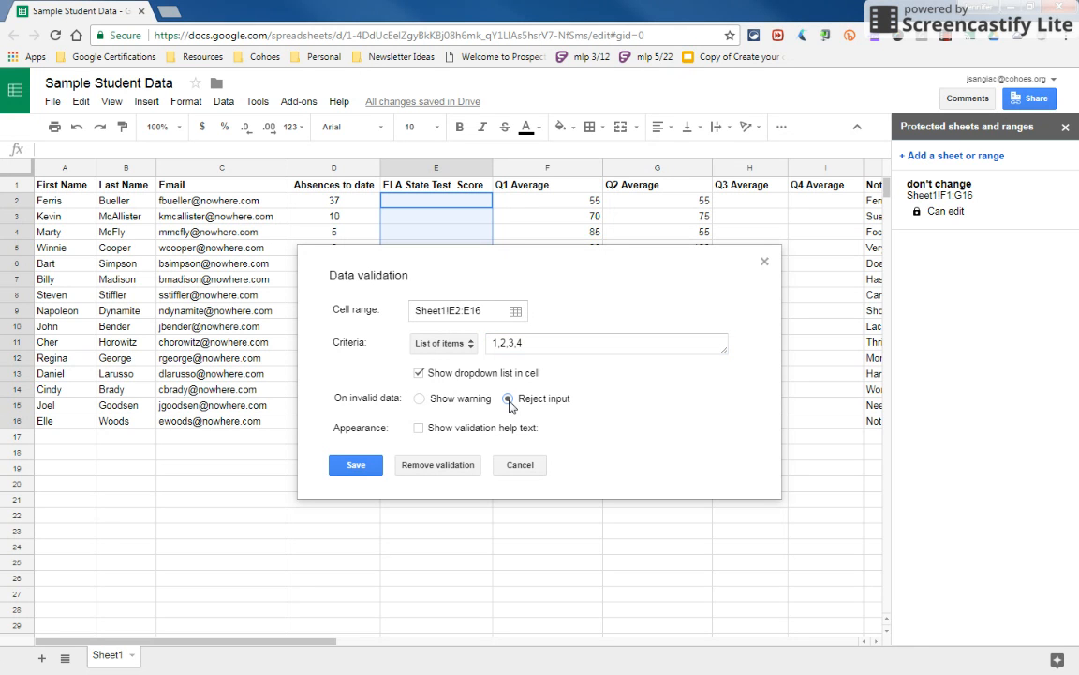
Show validation help text "Please only input a number from 1 -4" and save the validation rule
left_click(418, 429)
double_click(507, 458)
left_click_drag(614, 457, 423, 448)
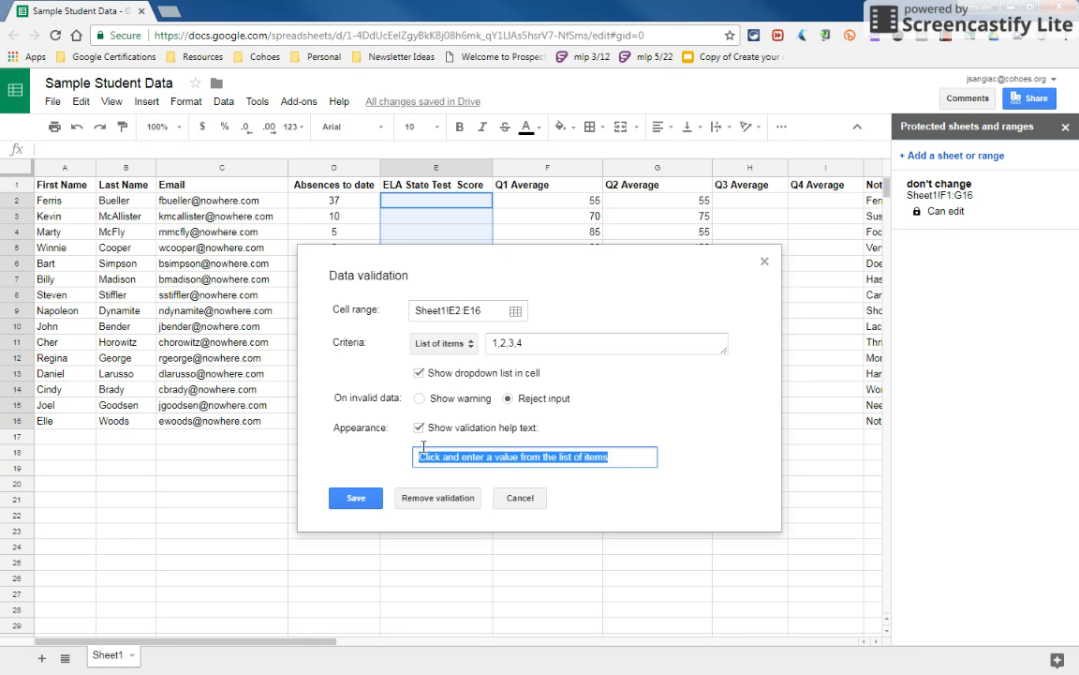
type("Please on")
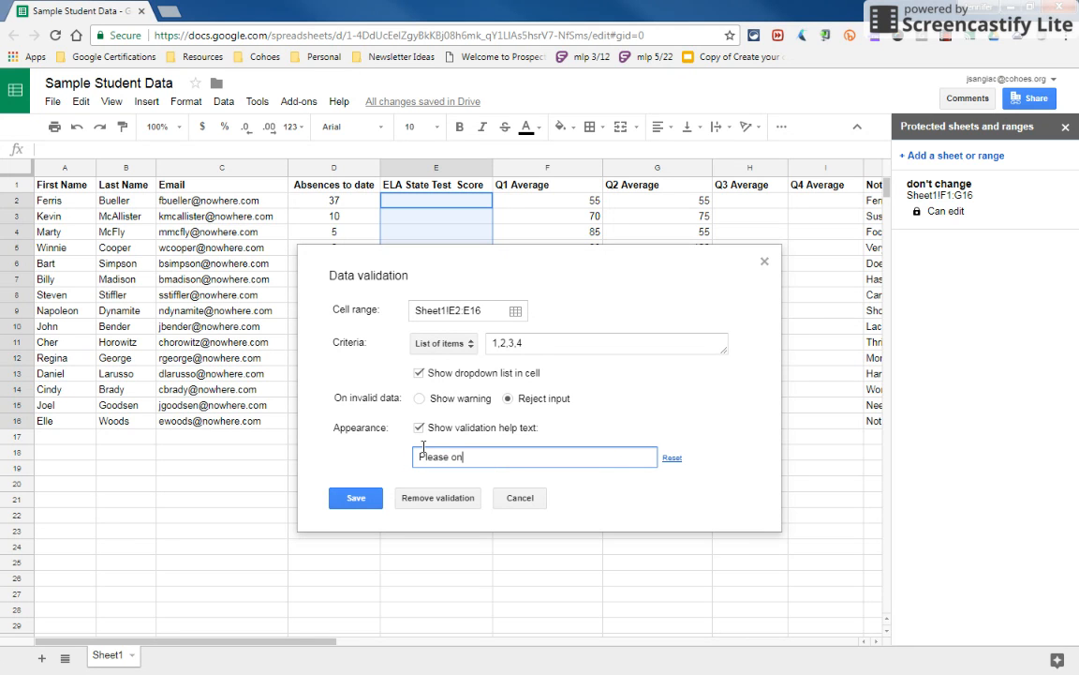
type("ly input a number from 1 -4")
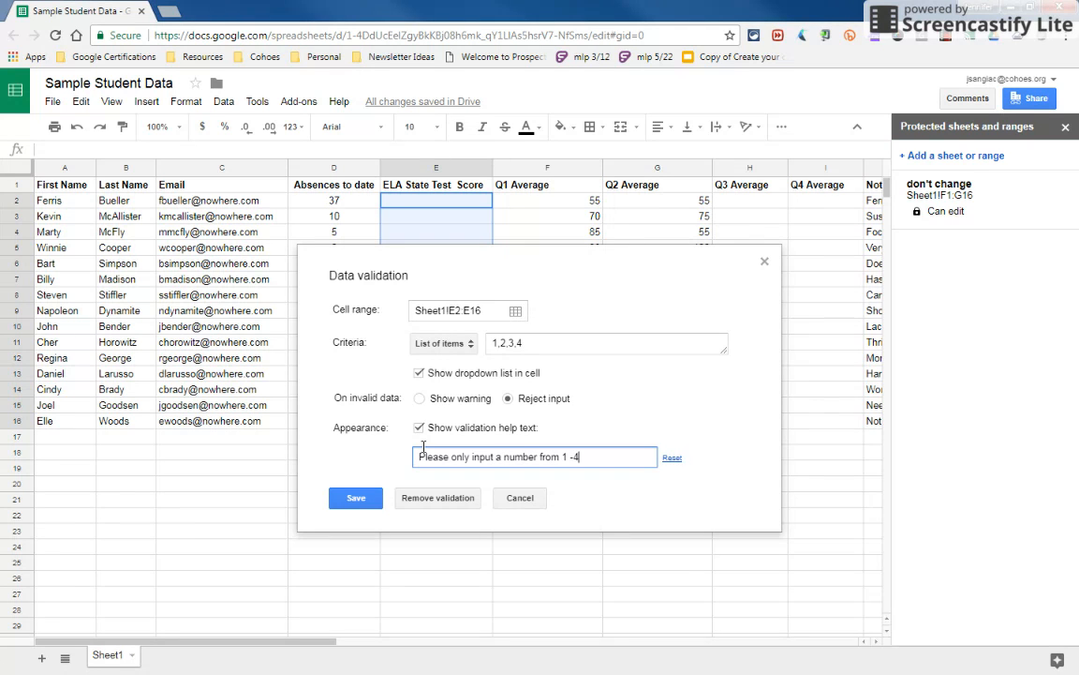
left_click(356, 498)
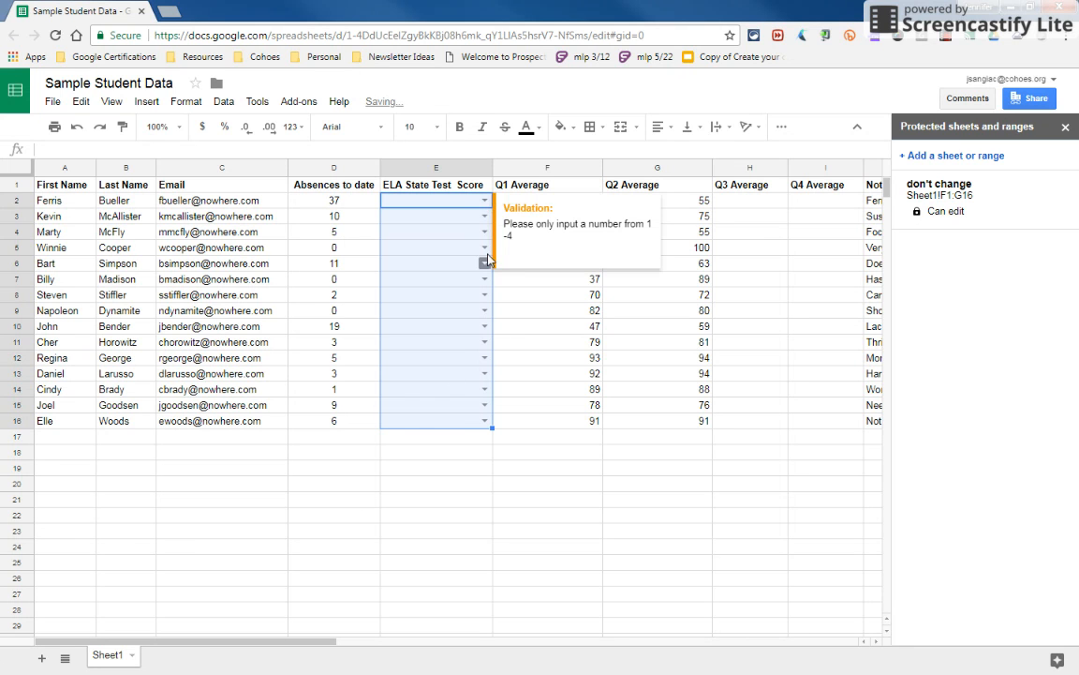
Test the validation by opening the score dropdown and trying to enter 6 in cell E16
left_click(484, 202)
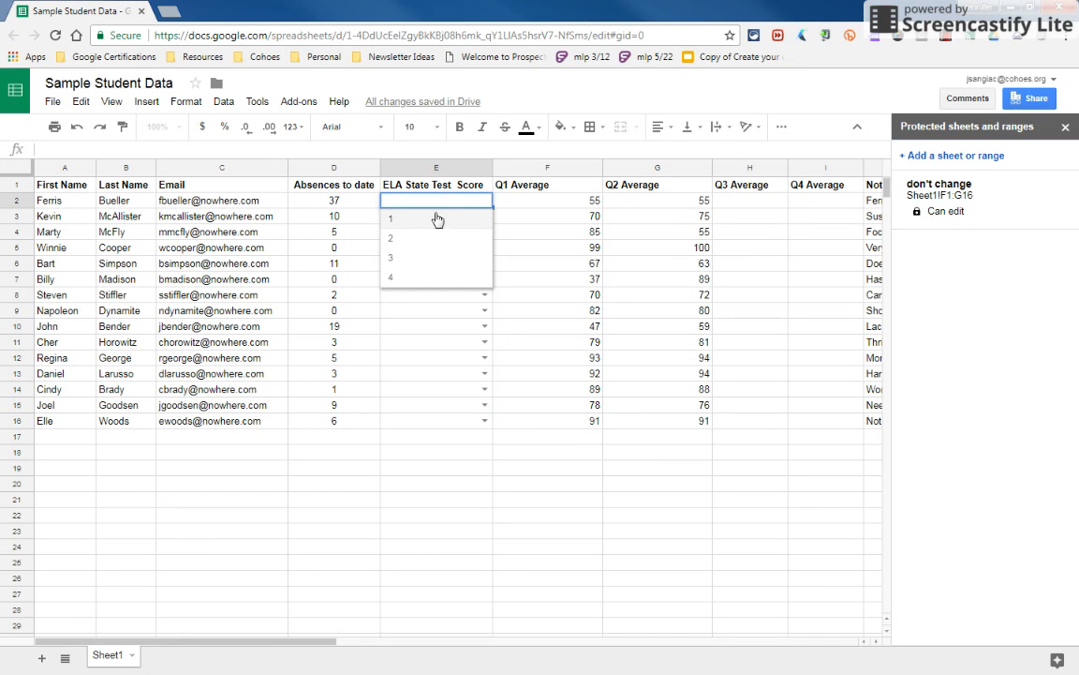
left_click(436, 424)
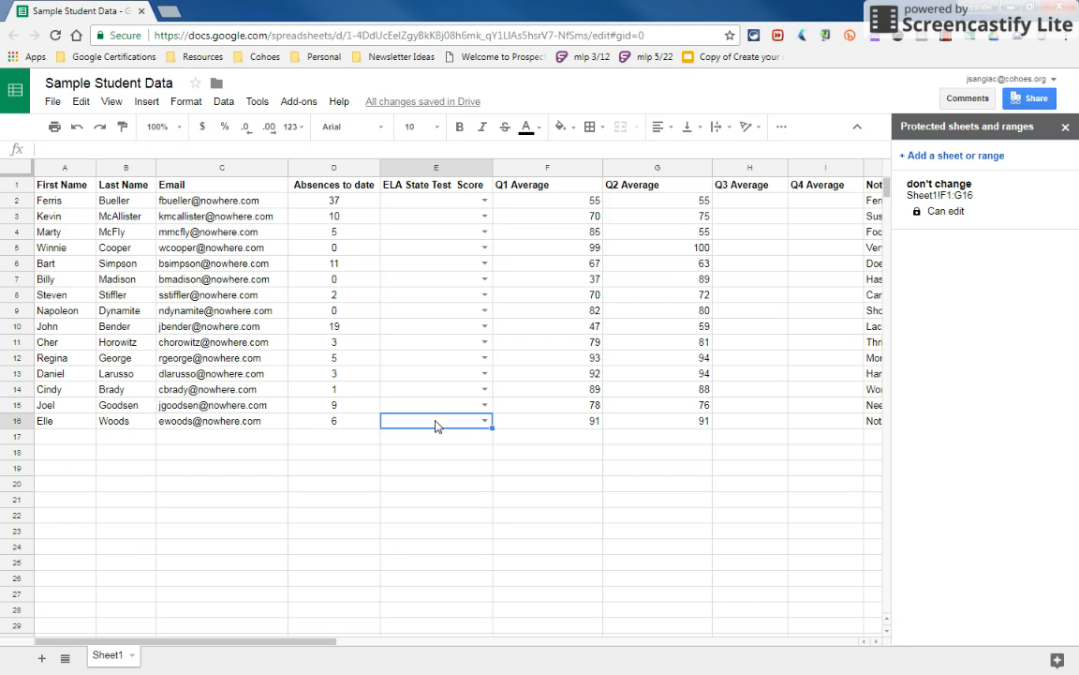
type("6")
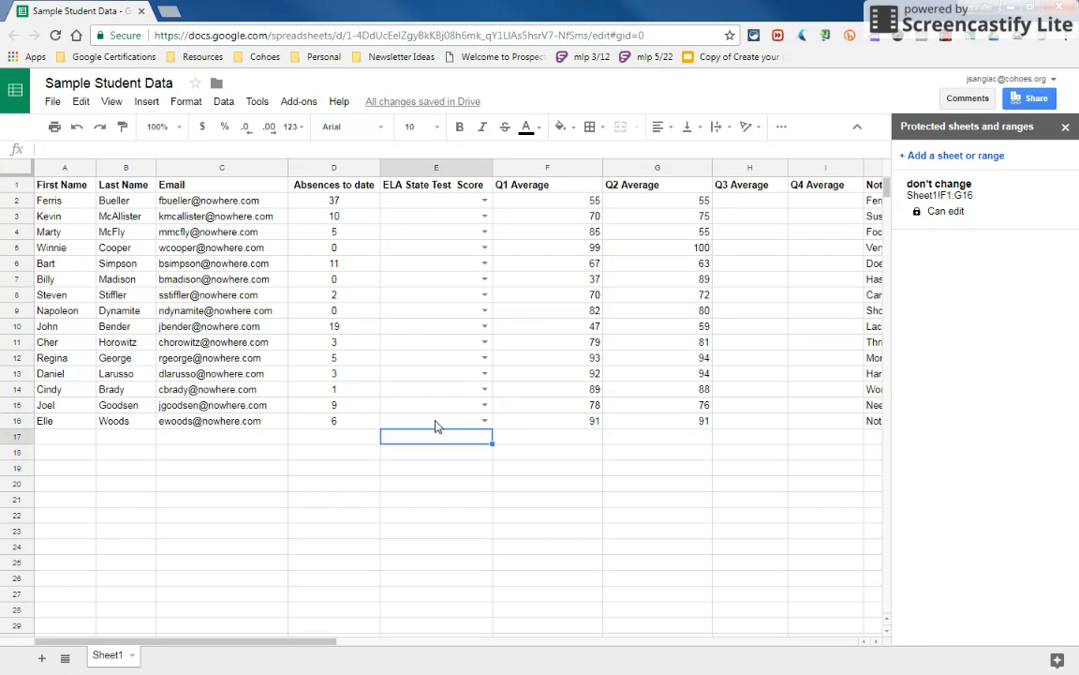
key("Return")
left_click(375, 399)
Set a notification rule to email right away whenever any changes are made
left_click(259, 103)
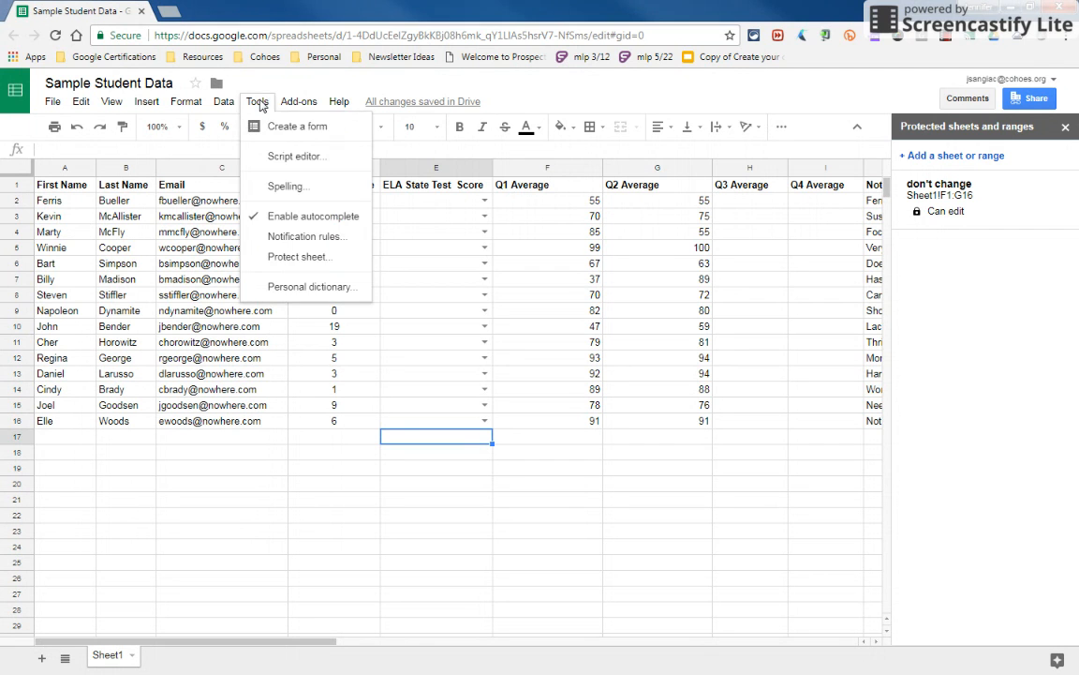
left_click(303, 240)
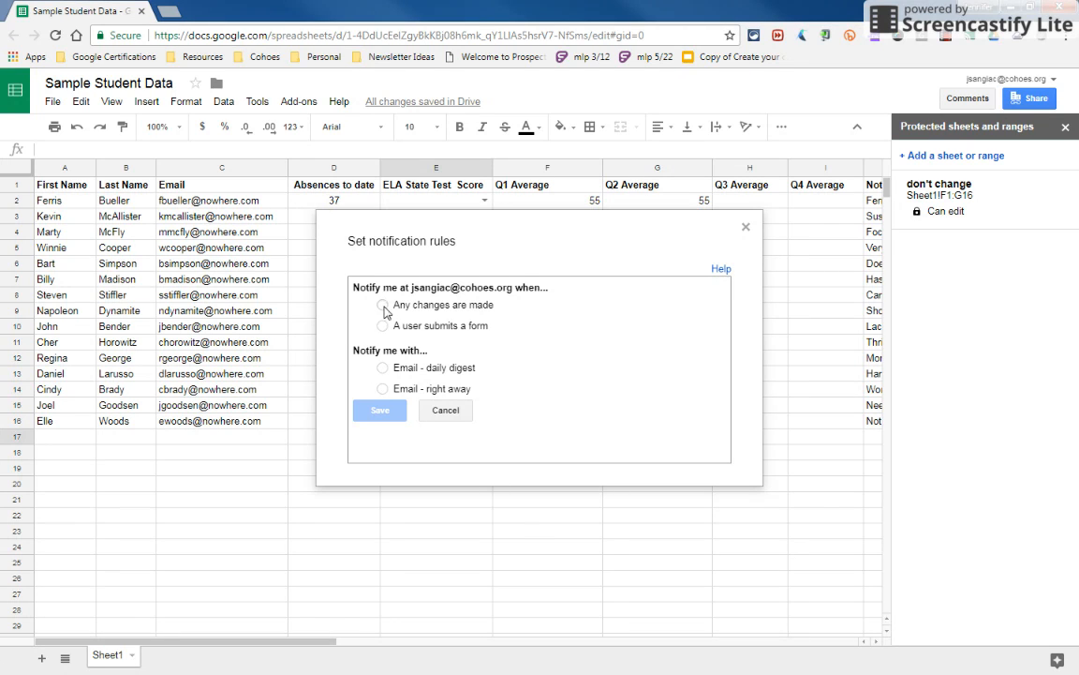
left_click(383, 307)
left_click(382, 390)
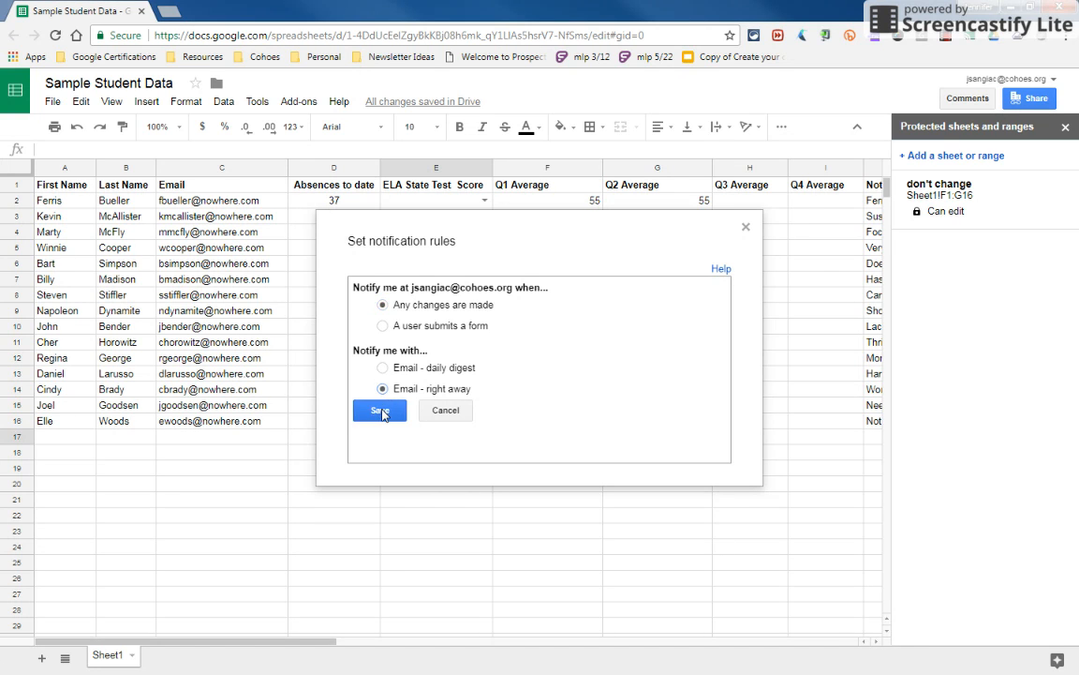
left_click(381, 411)
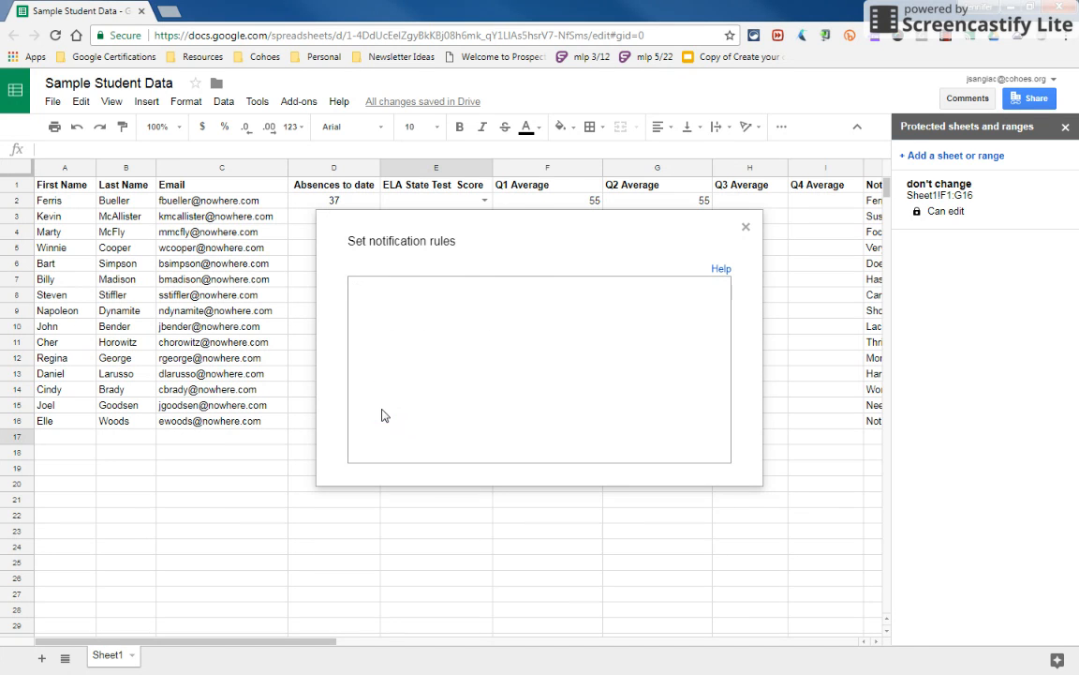
left_click(374, 501)
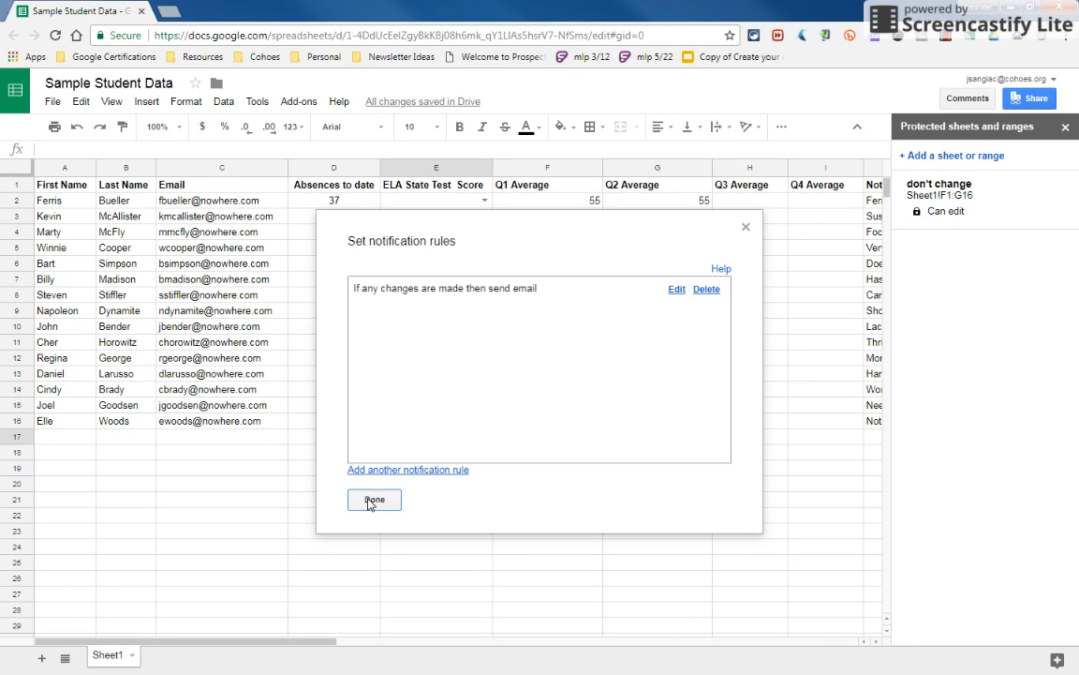
left_click(374, 501)
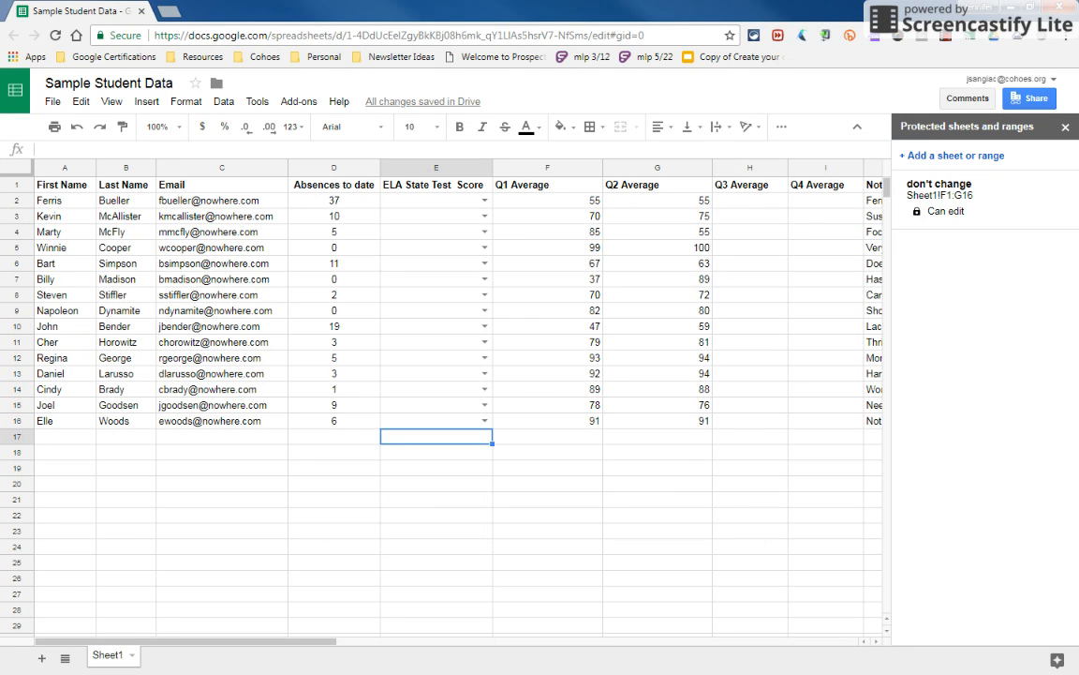
In advanced sharing settings, prevent editors from changing access and disable downloading, printing and copying for commenters and viewers
left_click(1034, 99)
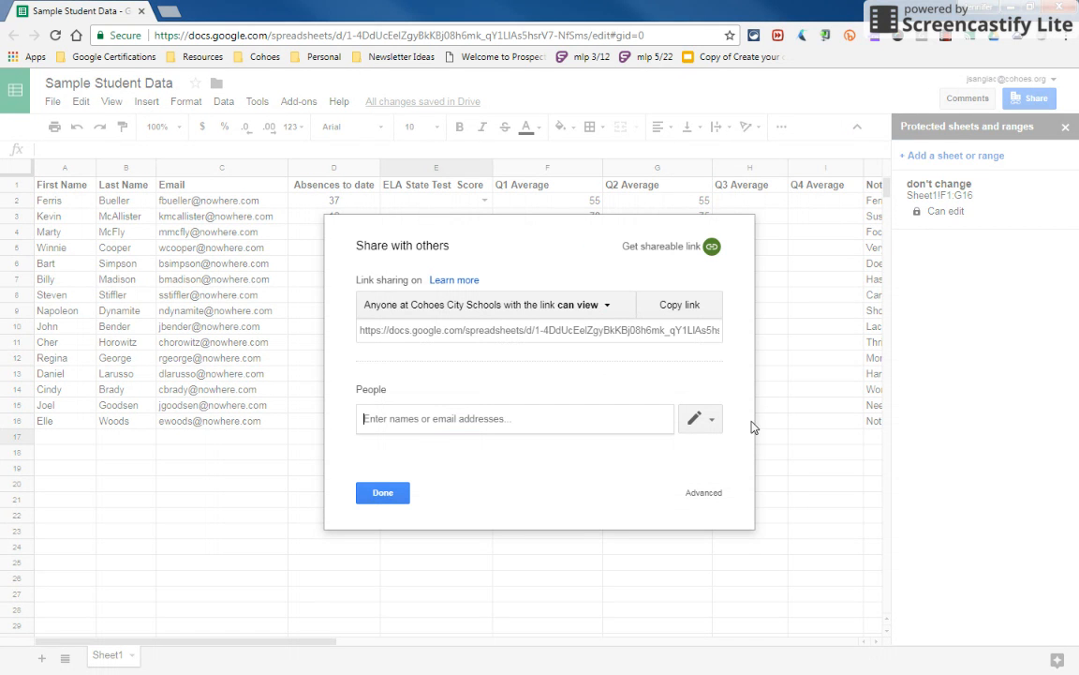
left_click(705, 493)
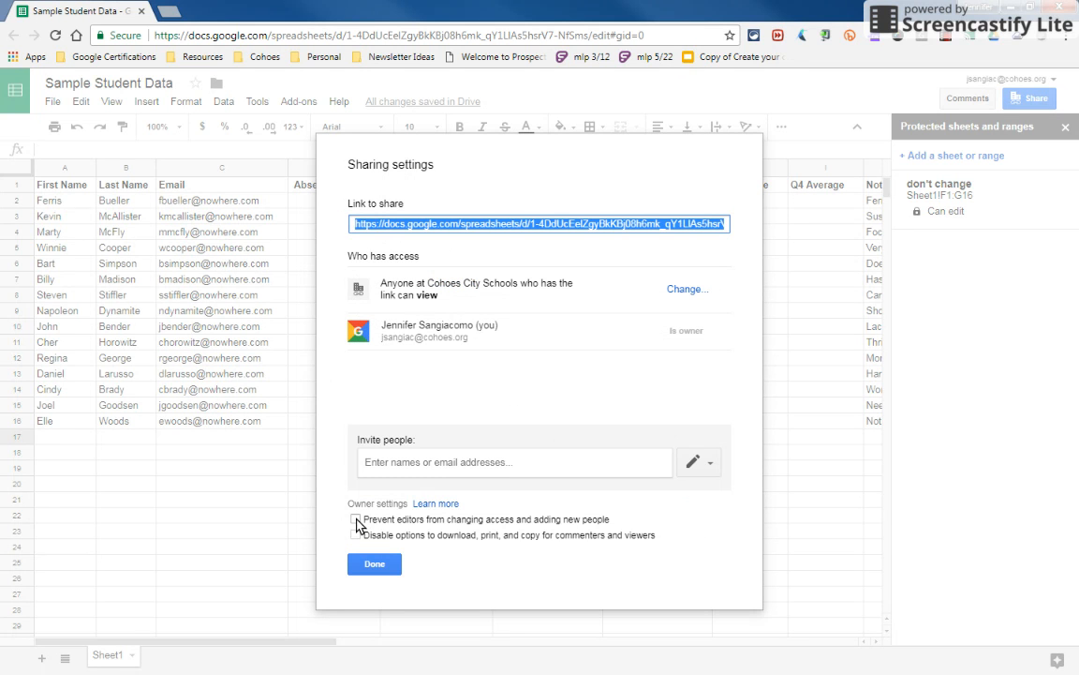
left_click(356, 520)
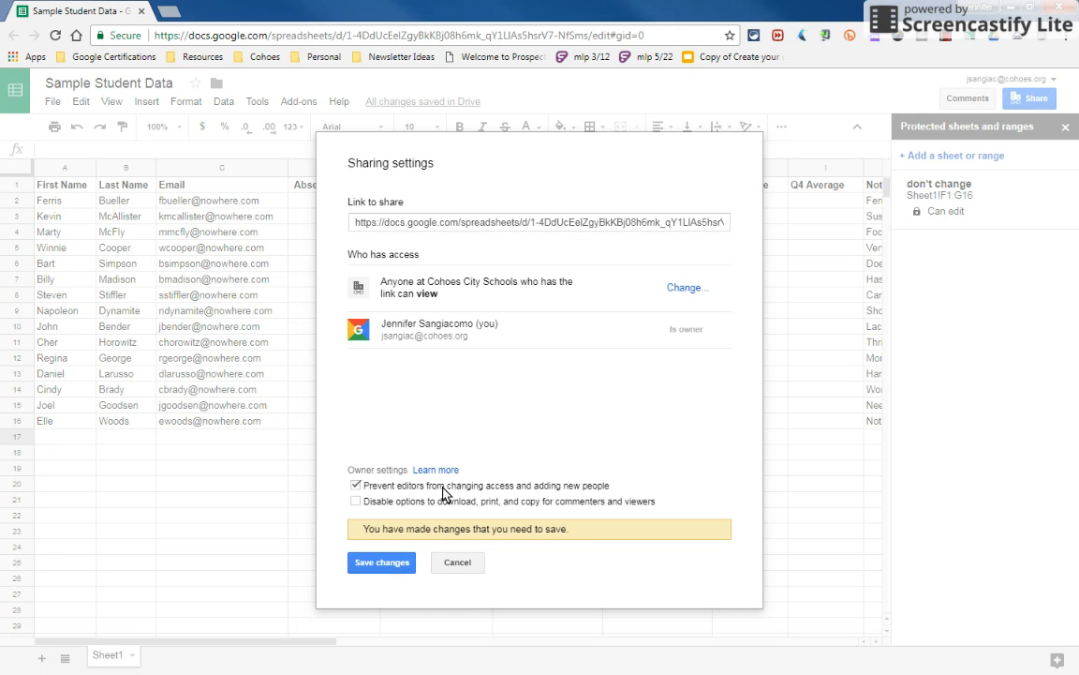
left_click(356, 503)
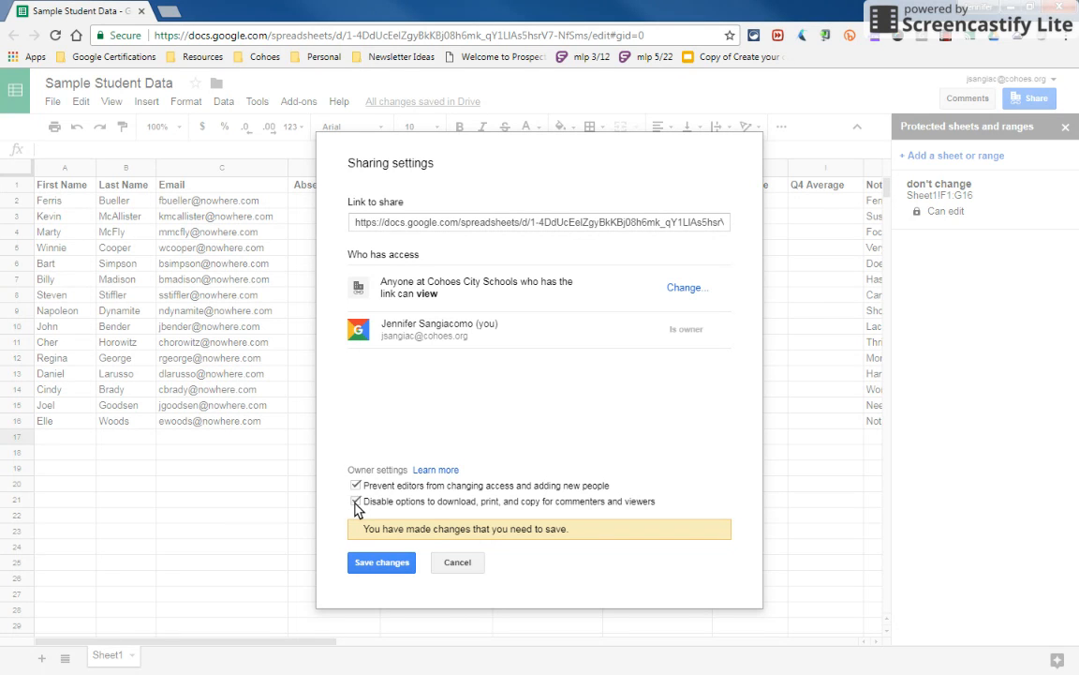